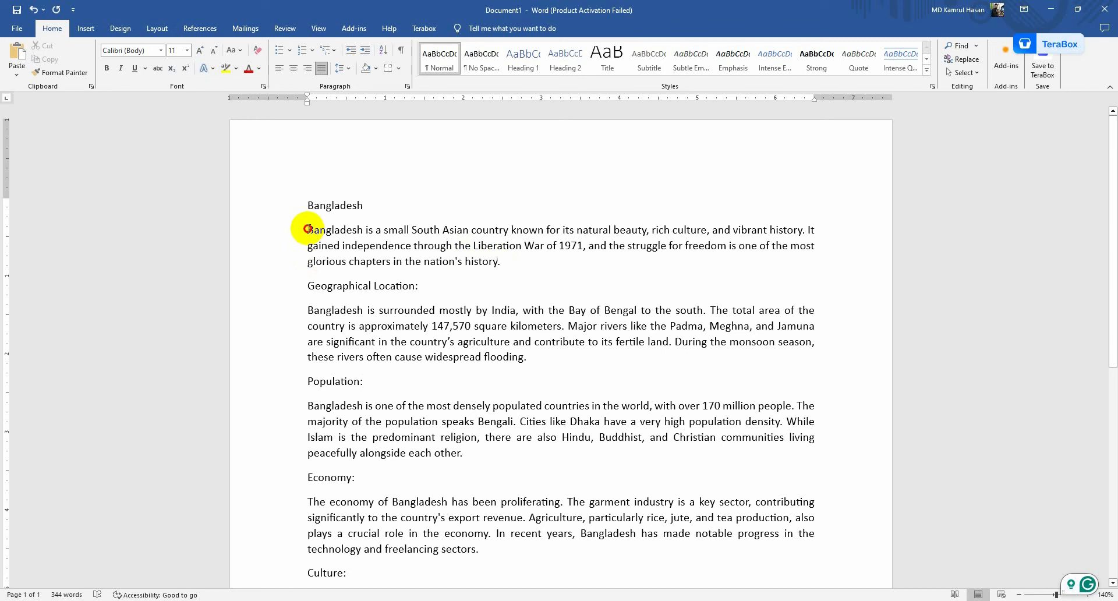
# - Browse the available fonts and set the introductory paragraph below the Bangladesh title to Arial
pyautogui.moveTo(307, 228); pyautogui.dragTo(502, 261)
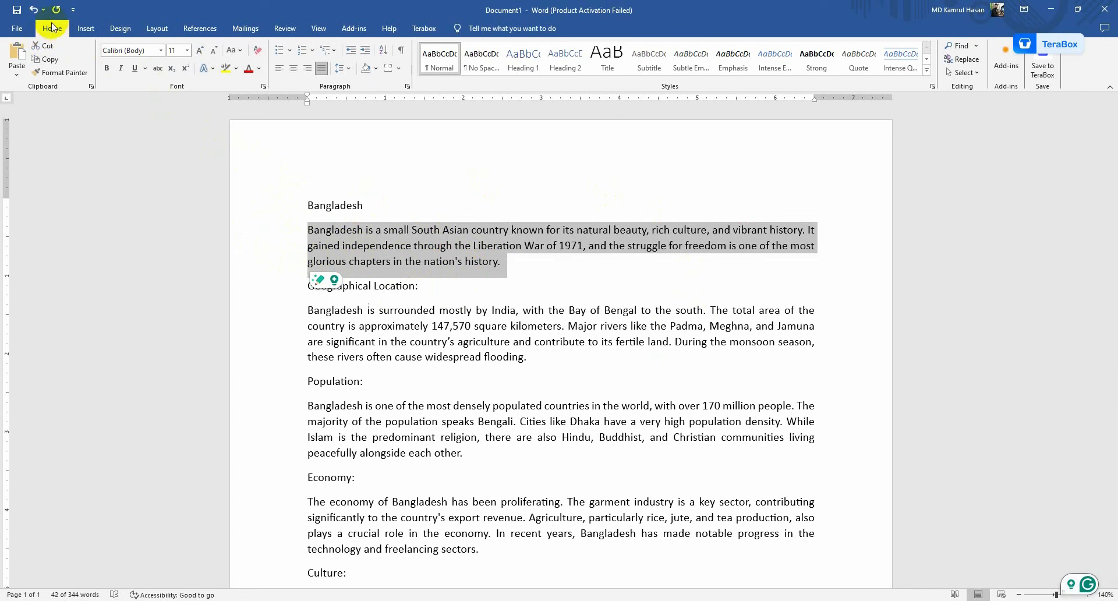
pyautogui.click(161, 51)
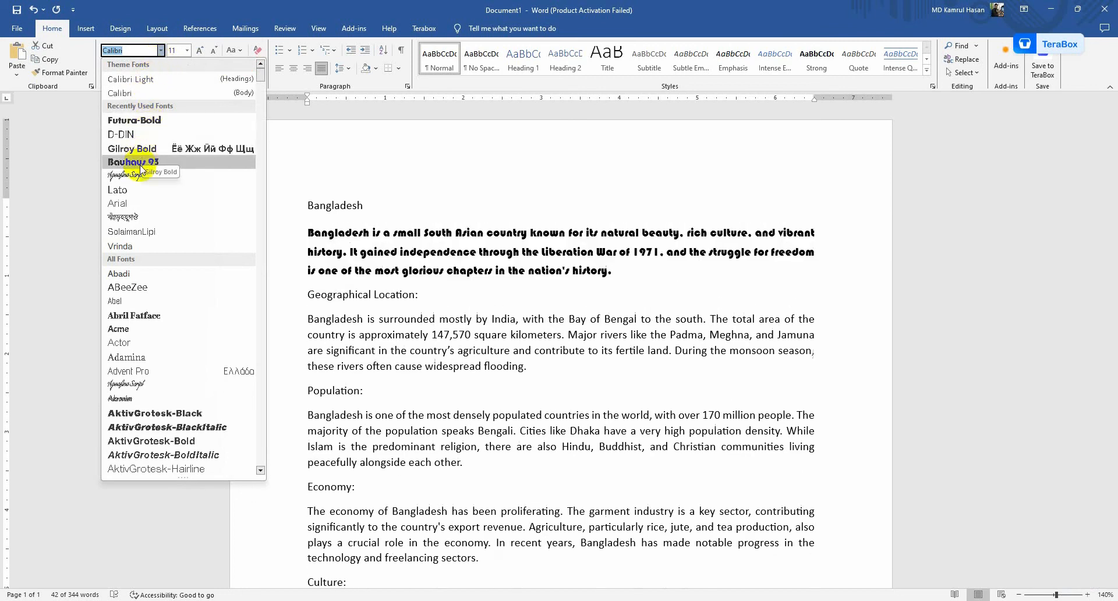
pyautogui.scroll(-5, 147, 336)
pyautogui.scroll(-10, 147, 348)
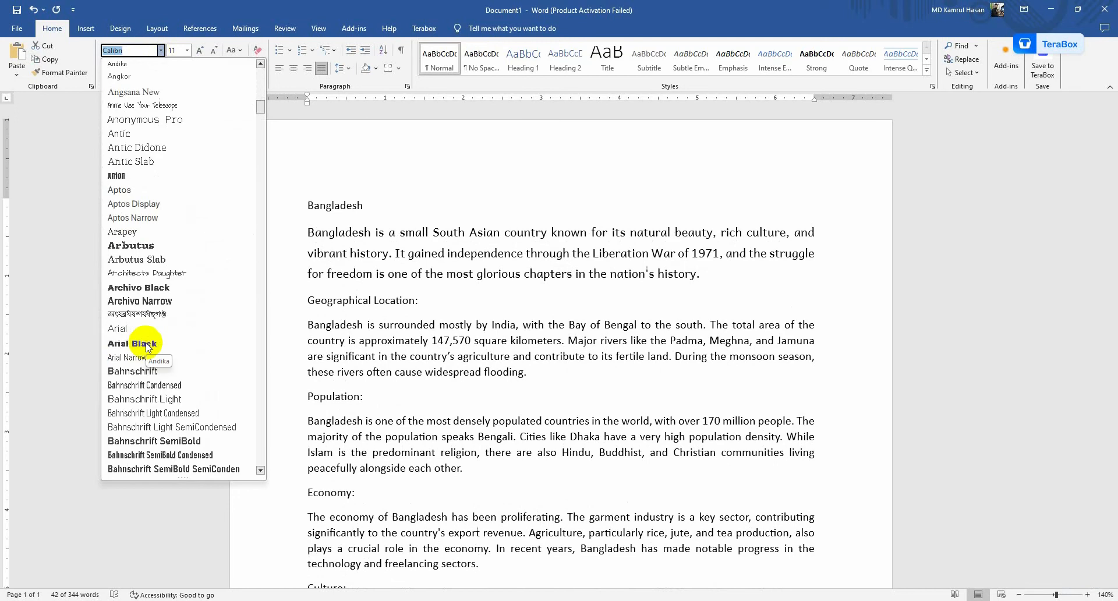
pyautogui.scroll(-7, 146, 347)
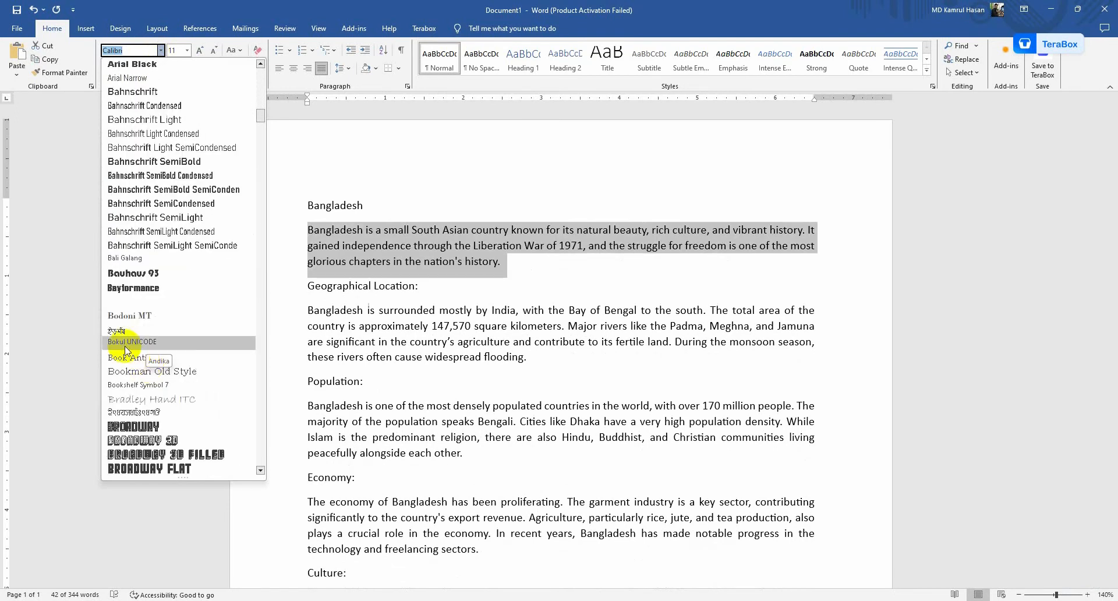
pyautogui.scroll(-7, 134, 360)
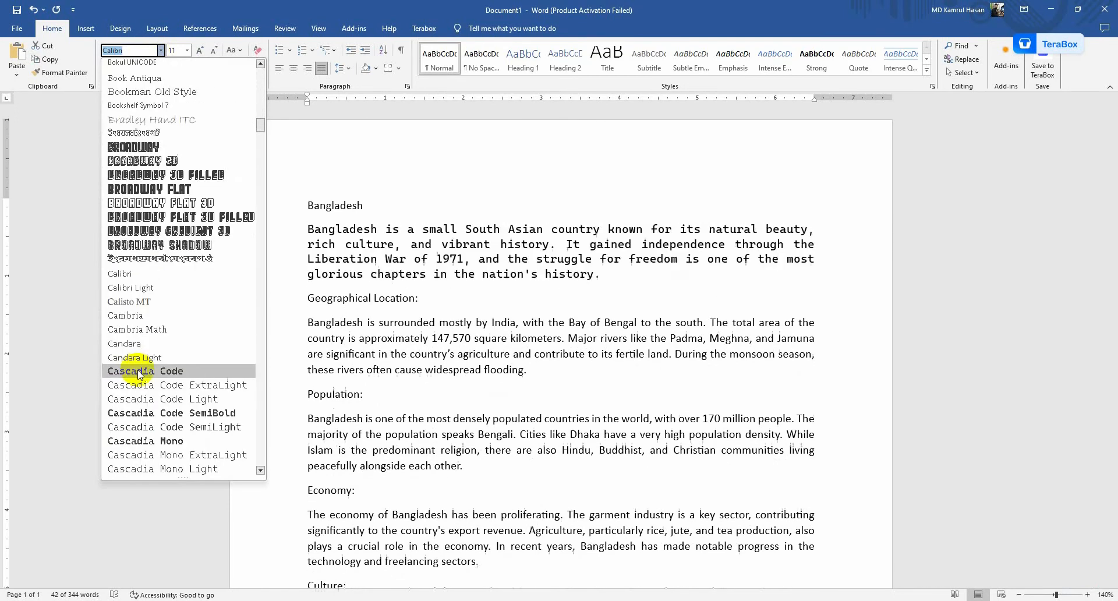
pyautogui.scroll(-15, 139, 402)
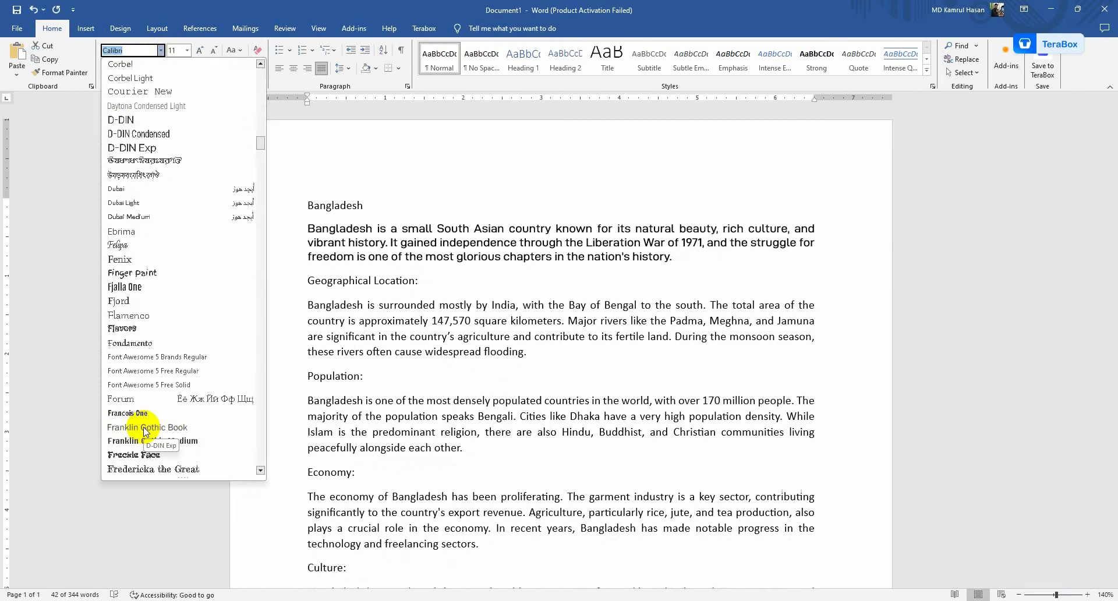
pyautogui.scroll(20, 146, 431)
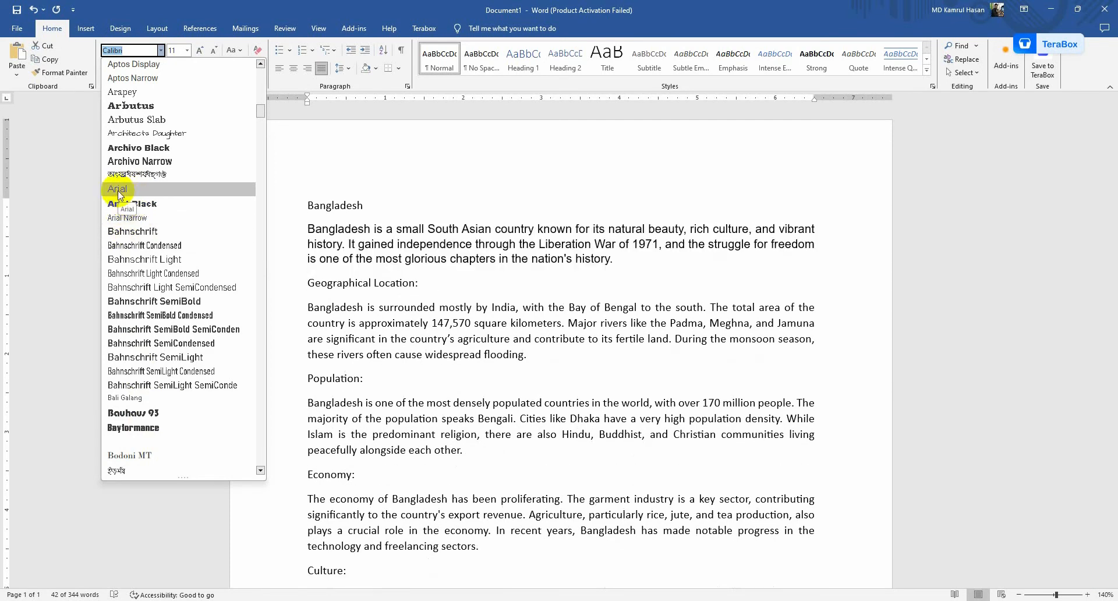
pyautogui.click(118, 190)
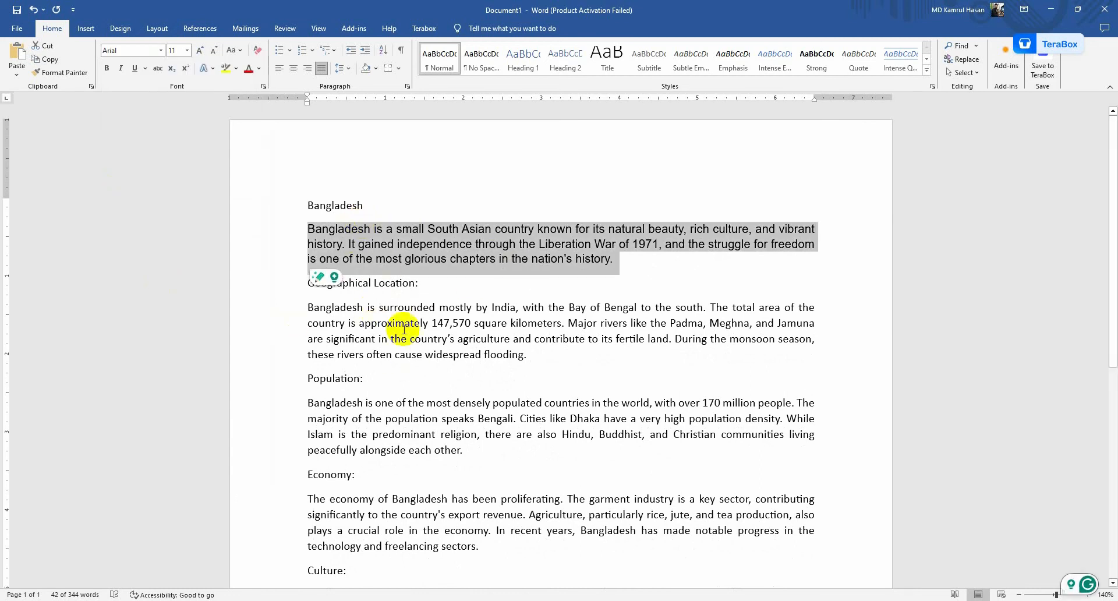
# - Set the paragraph under Geographical Location to the Bodoni MT font
pyautogui.click(381, 319)
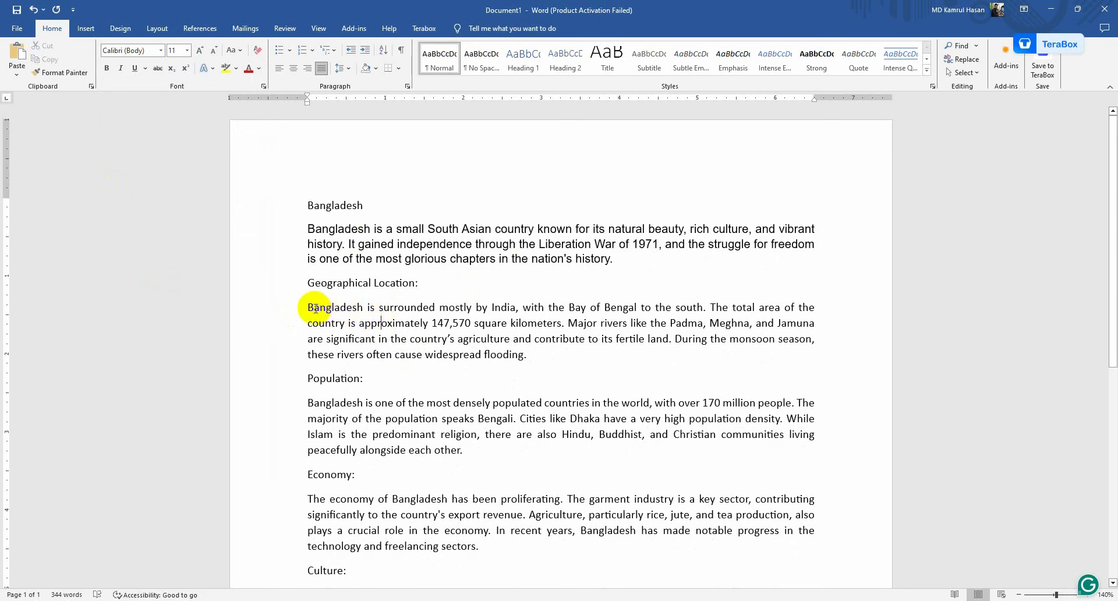
pyautogui.moveTo(307, 307); pyautogui.dragTo(536, 348)
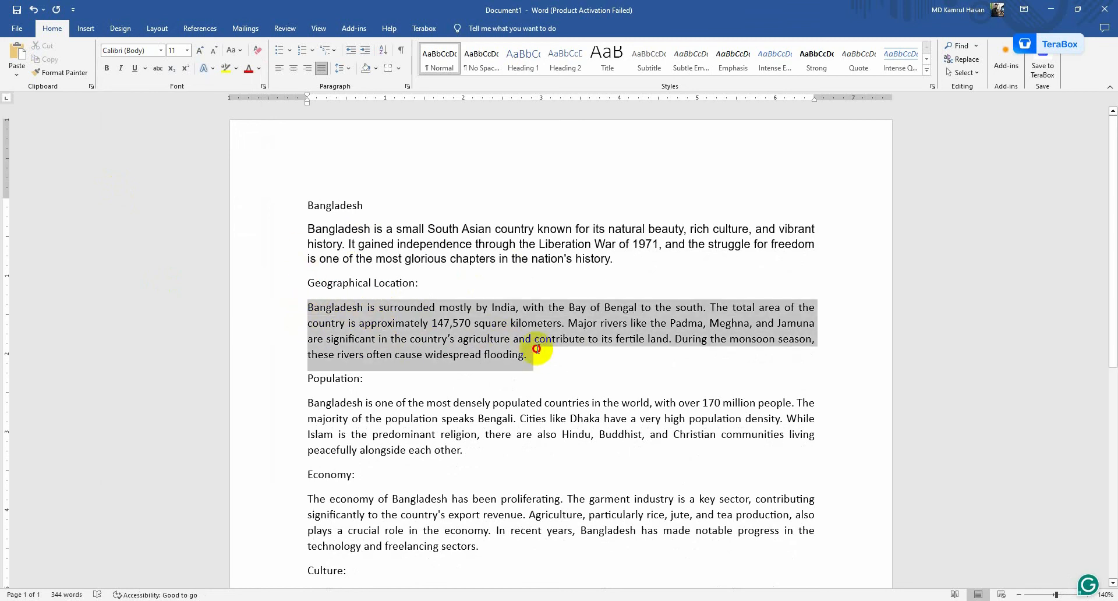
pyautogui.click(161, 50)
pyautogui.scroll(-15, 155, 285)
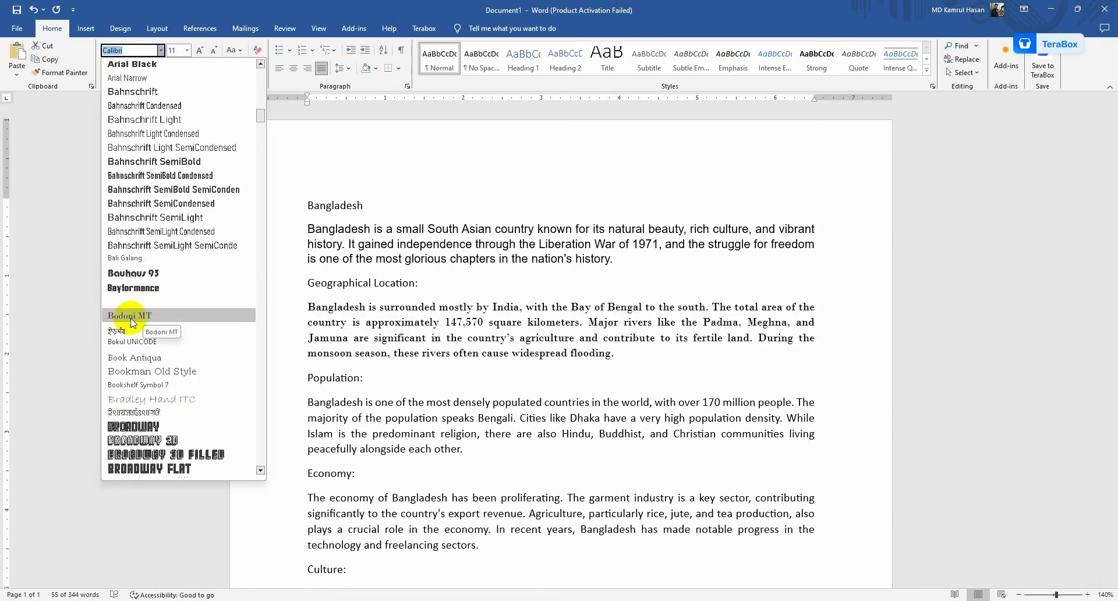
pyautogui.click(129, 317)
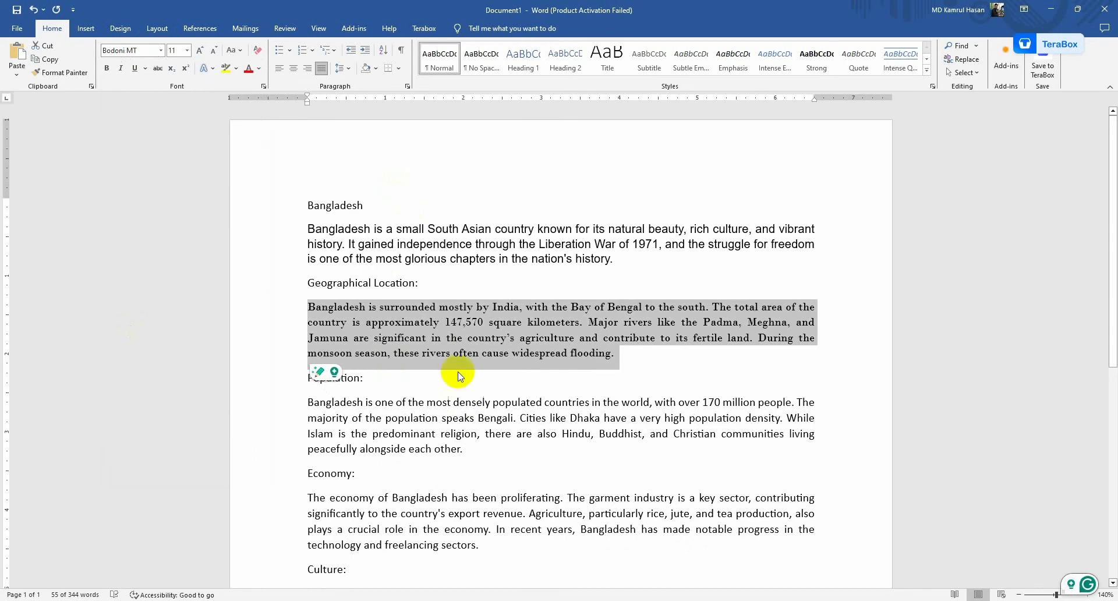
# - Change the font of the paragraph under Geographical Location to Arial
pyautogui.click(313, 321)
pyautogui.moveTo(307, 307); pyautogui.dragTo(633, 355)
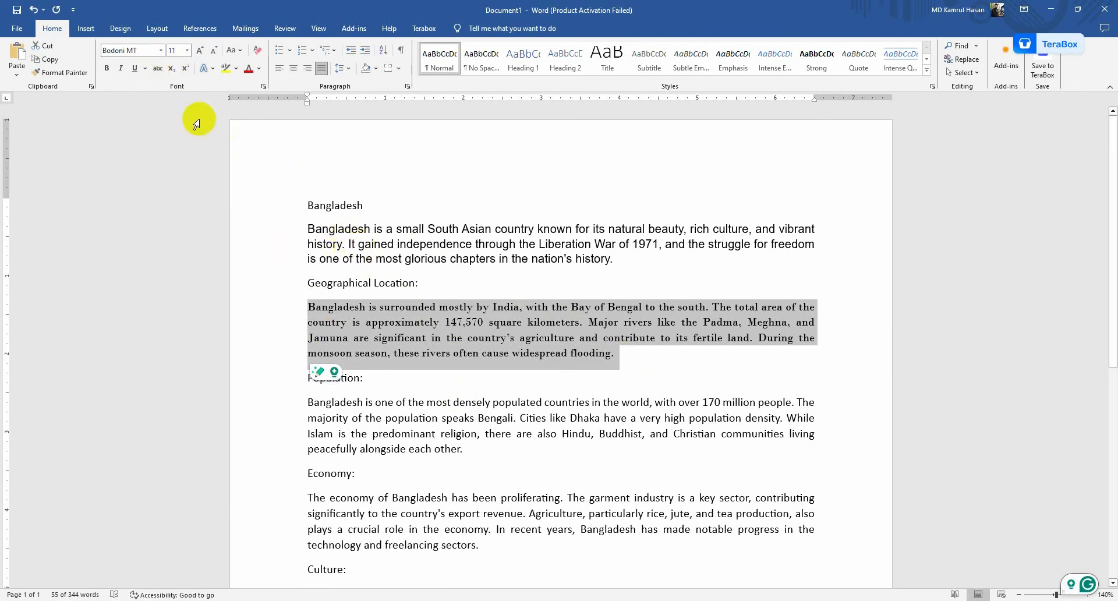
pyautogui.click(162, 51)
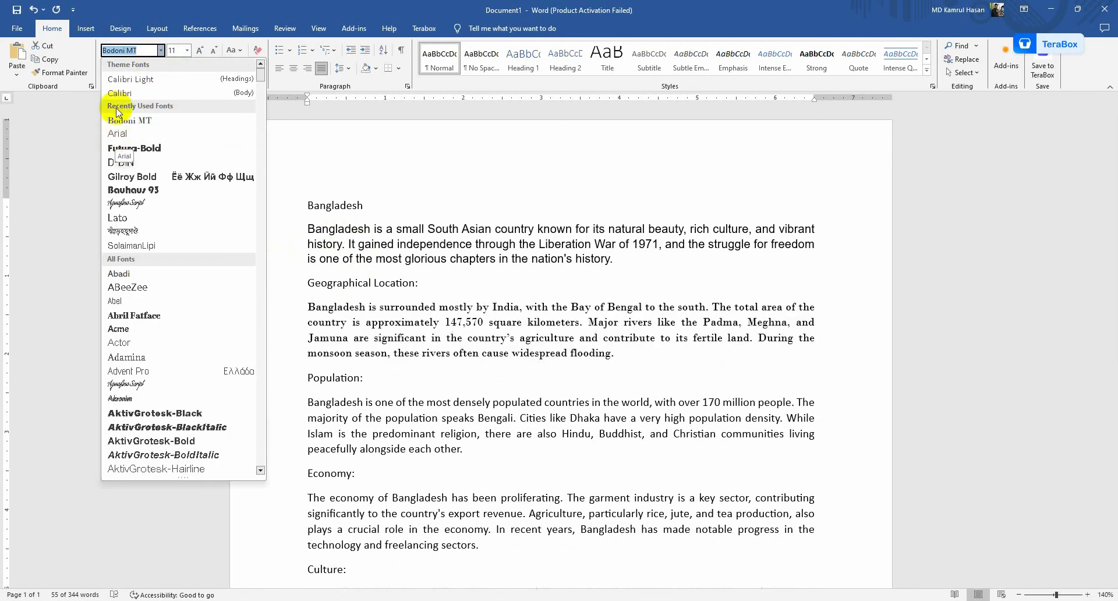
pyautogui.click(117, 134)
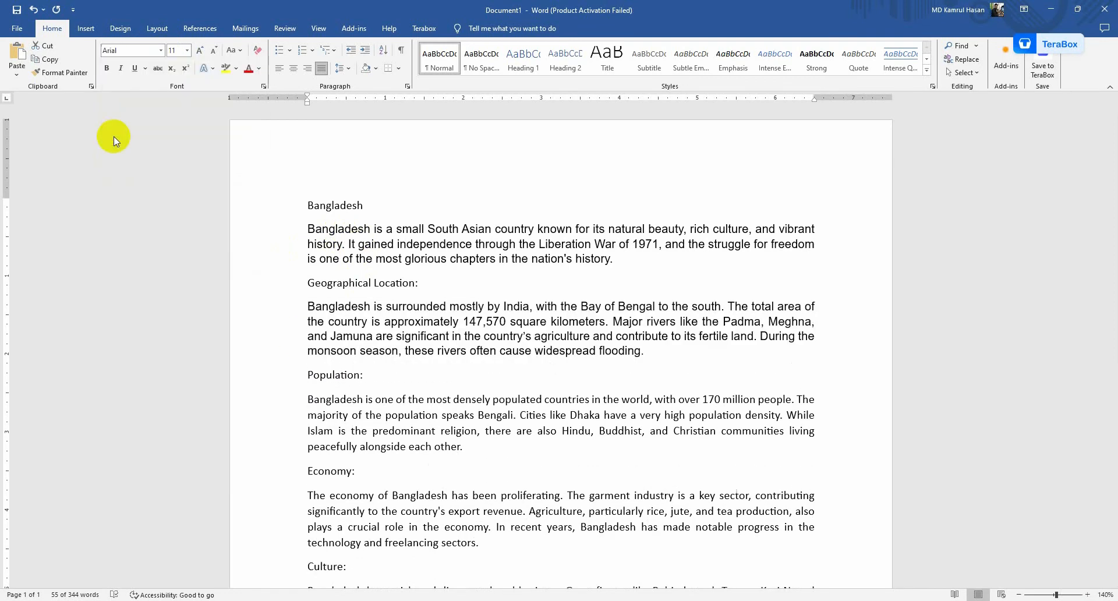
# - Set the body paragraph under the Population heading to Arial
pyautogui.moveTo(299, 399); pyautogui.dragTo(469, 447)
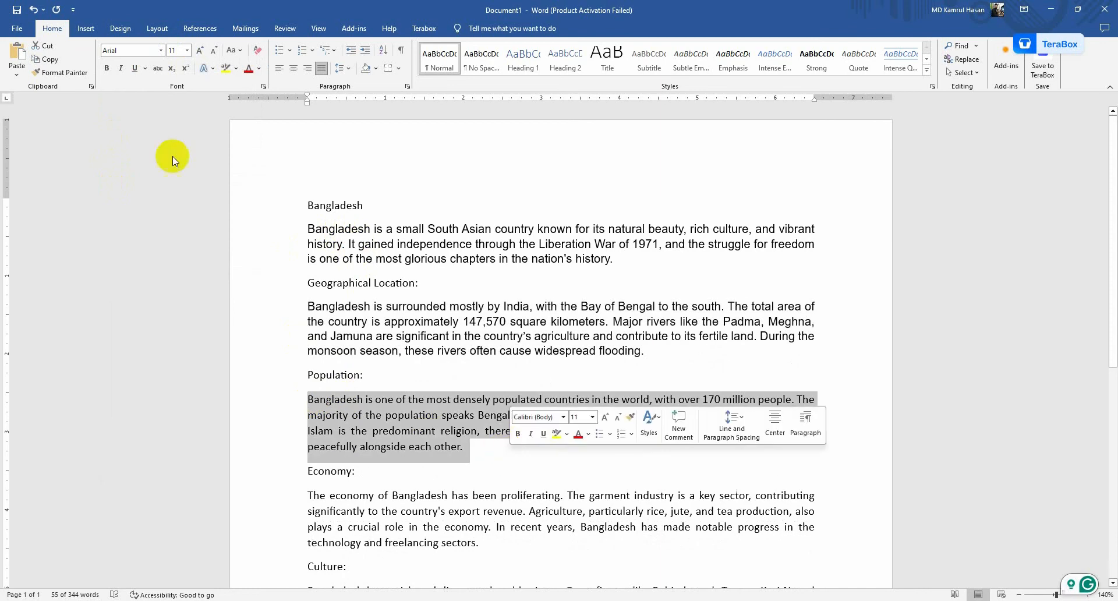
pyautogui.click(161, 51)
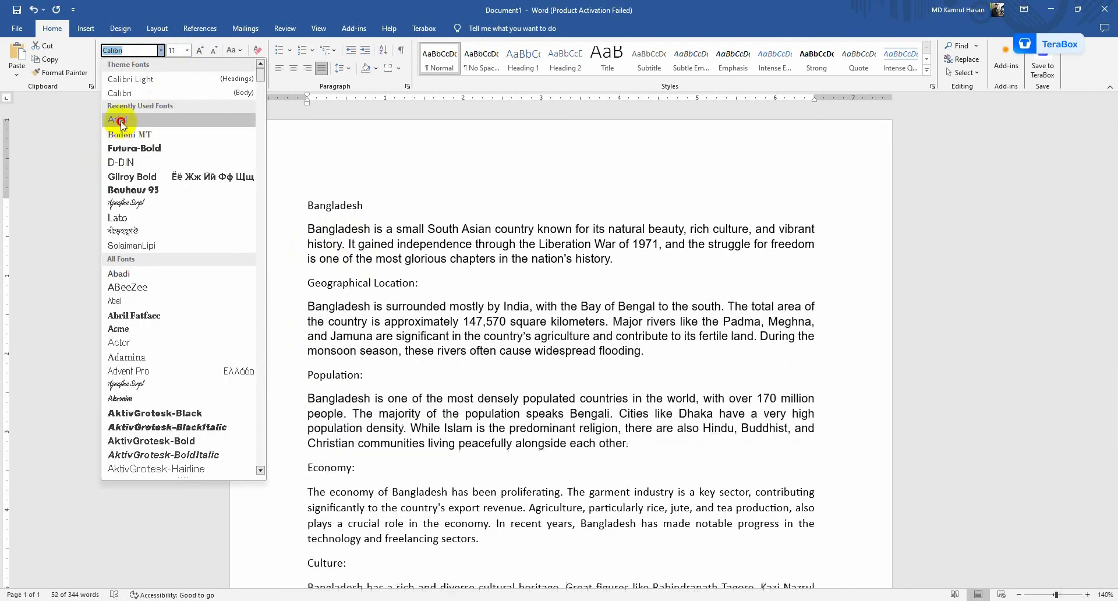
pyautogui.click(51, 120)
# - Apply the Arial font to the body paragraph under the Economy heading
pyautogui.scroll(-2, 286, 430)
pyautogui.moveTo(308, 365); pyautogui.dragTo(512, 412)
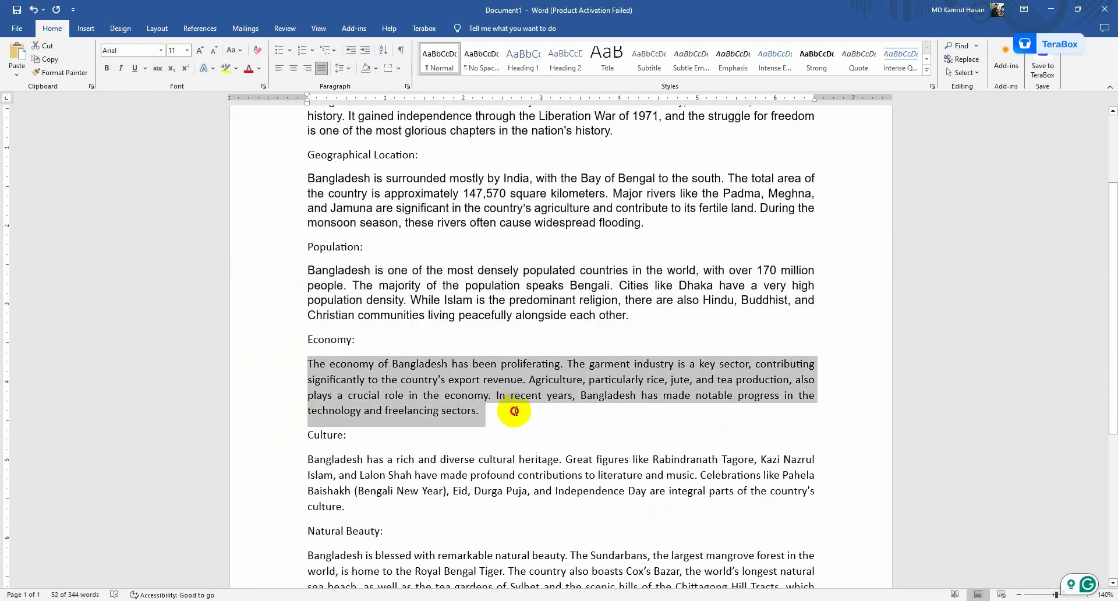
pyautogui.click(160, 51)
pyautogui.click(150, 116)
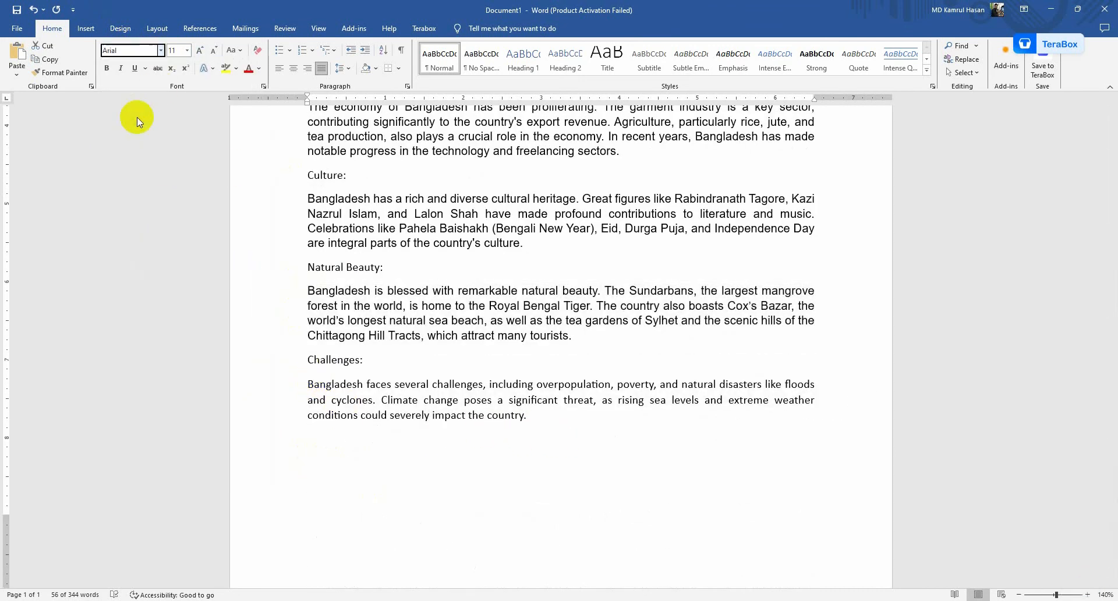
# - Change the remaining body paragraphs under Culture, Natural Beauty and Challenges to Arial
pyautogui.click(161, 51)
pyautogui.click(138, 113)
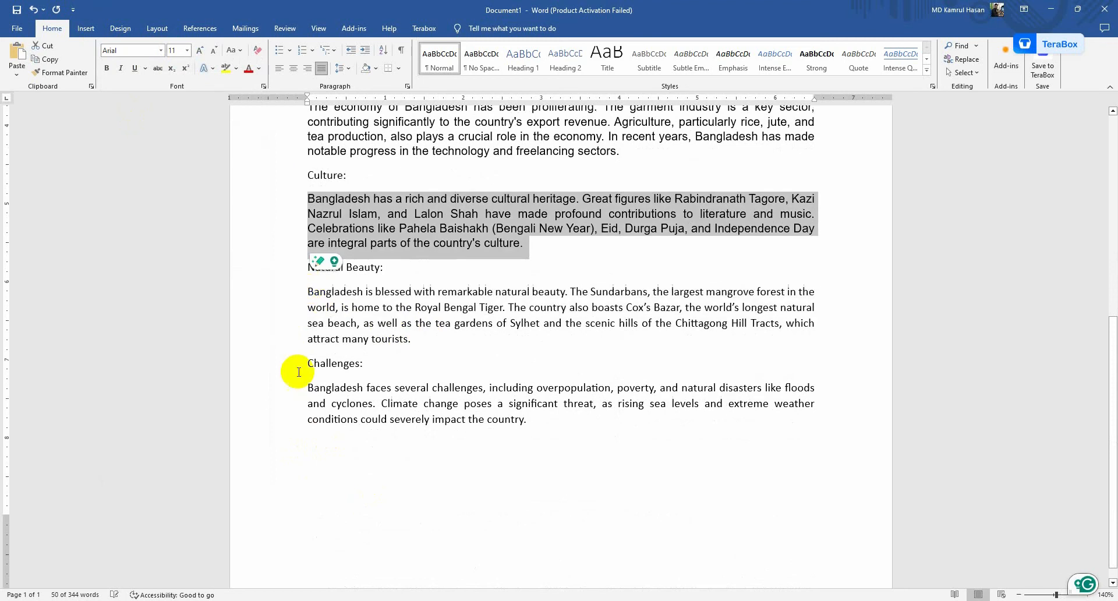
pyautogui.scroll(5, 299, 372)
pyautogui.click(160, 51)
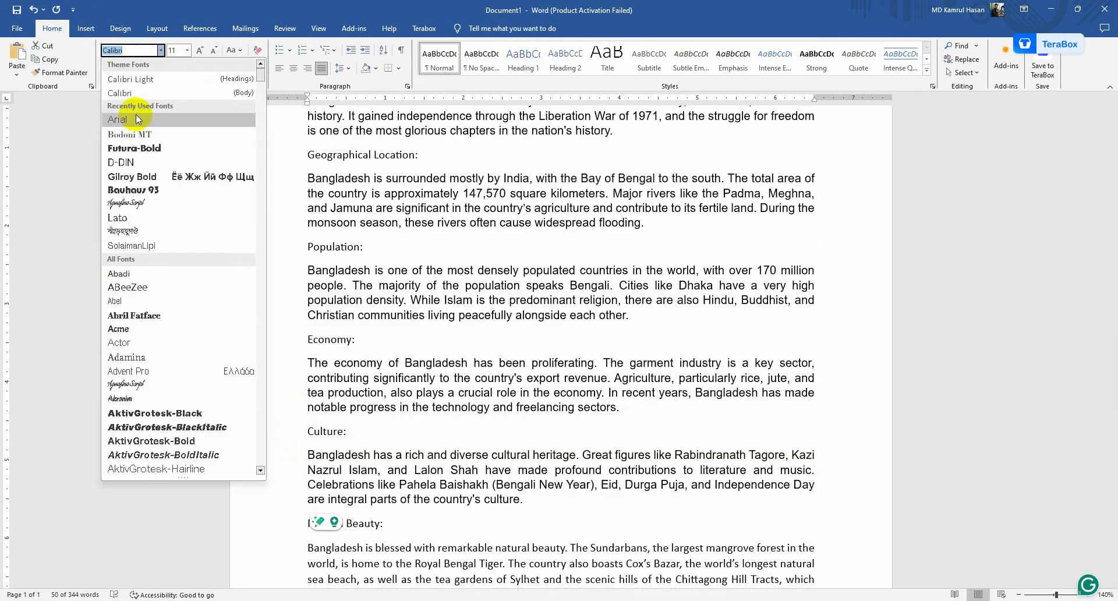
pyautogui.click(141, 112)
pyautogui.hotkey('ctrl', 'z')
# - Set the Bangladesh title at the start of the document to Gilroy Bold
pyautogui.scroll(3, 288, 501)
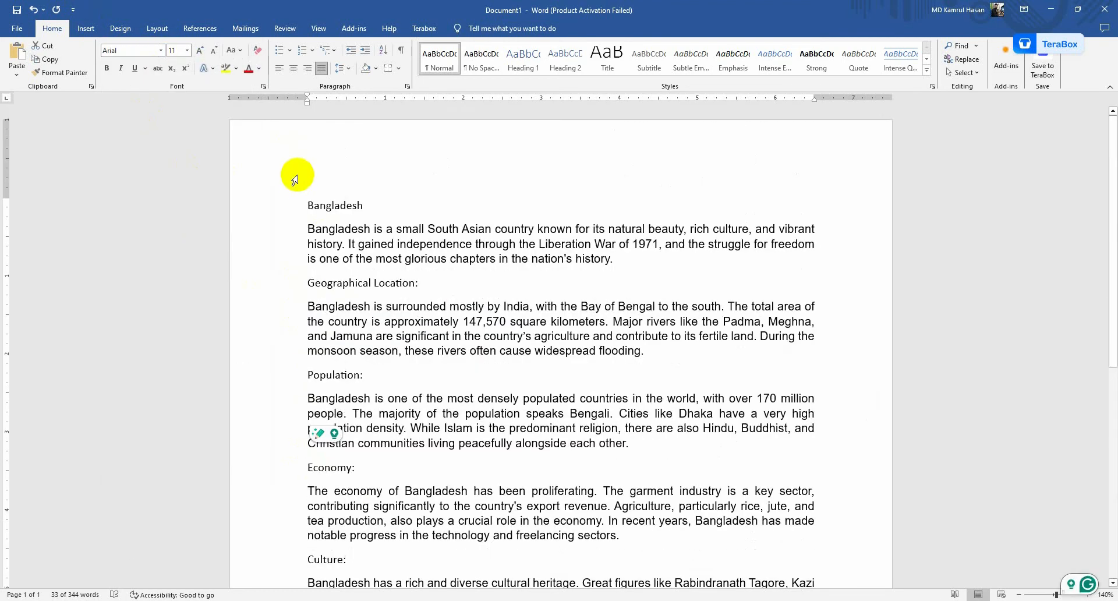
pyautogui.moveTo(303, 205); pyautogui.dragTo(381, 206)
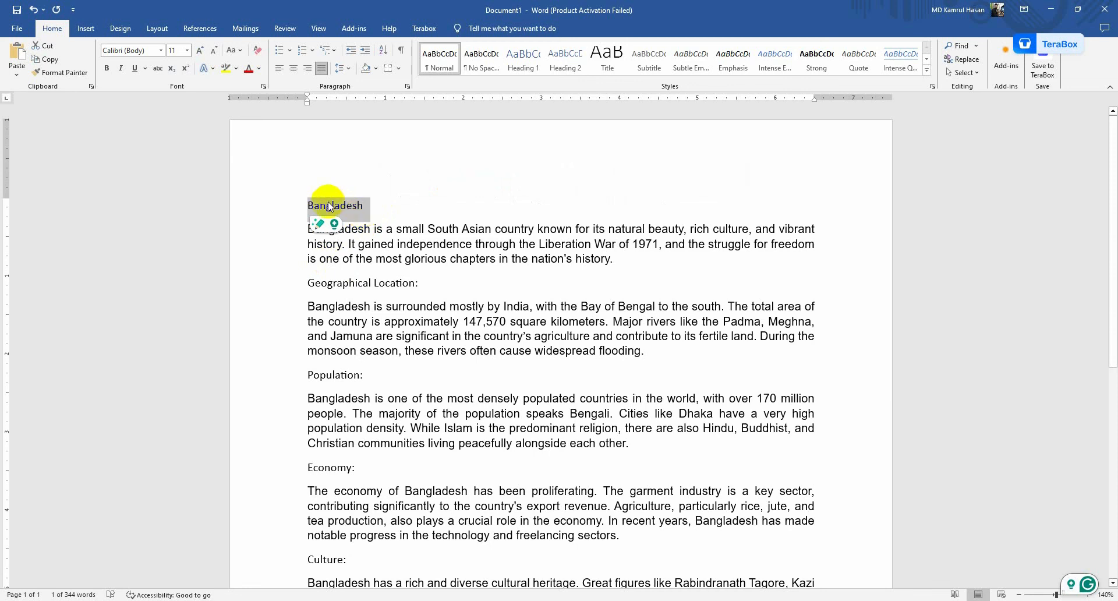
pyautogui.click(161, 52)
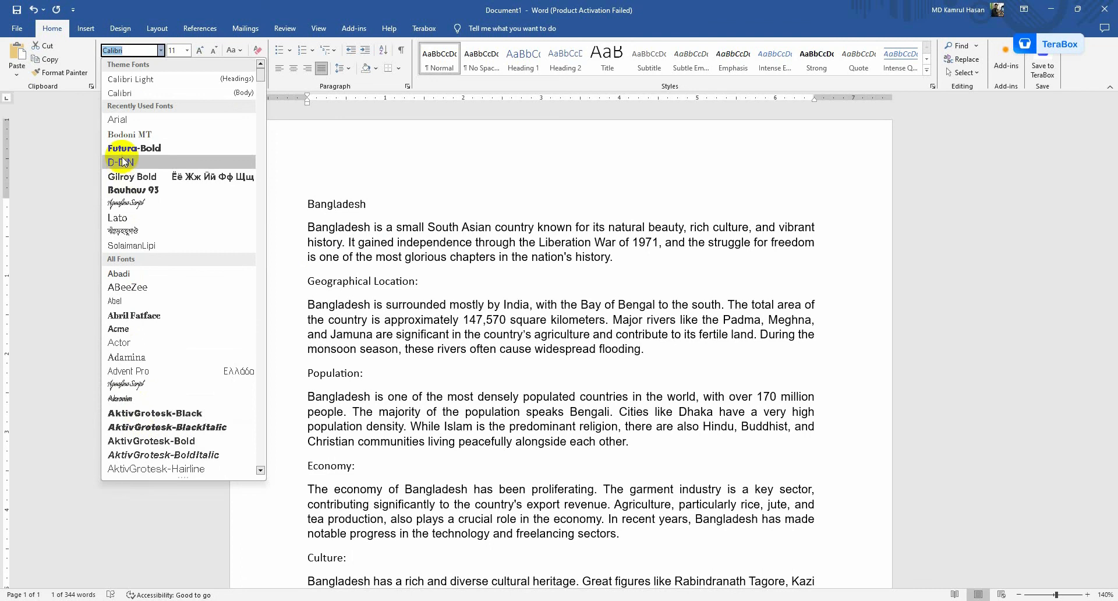
pyautogui.click(160, 176)
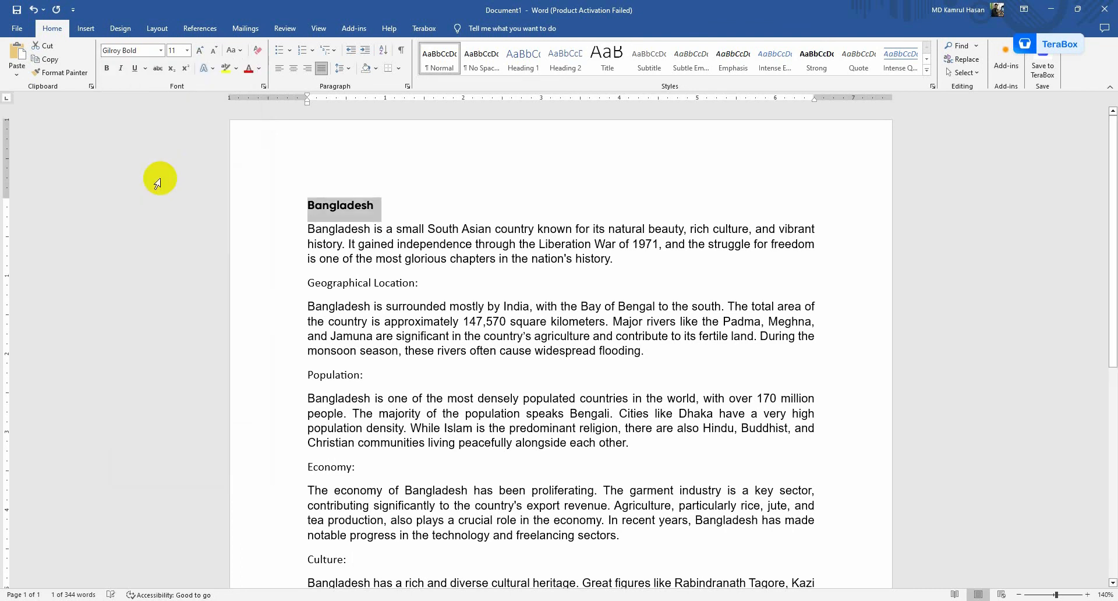
# - Set the Geographical Location heading to the Futura-Bold font
pyautogui.click(295, 283)
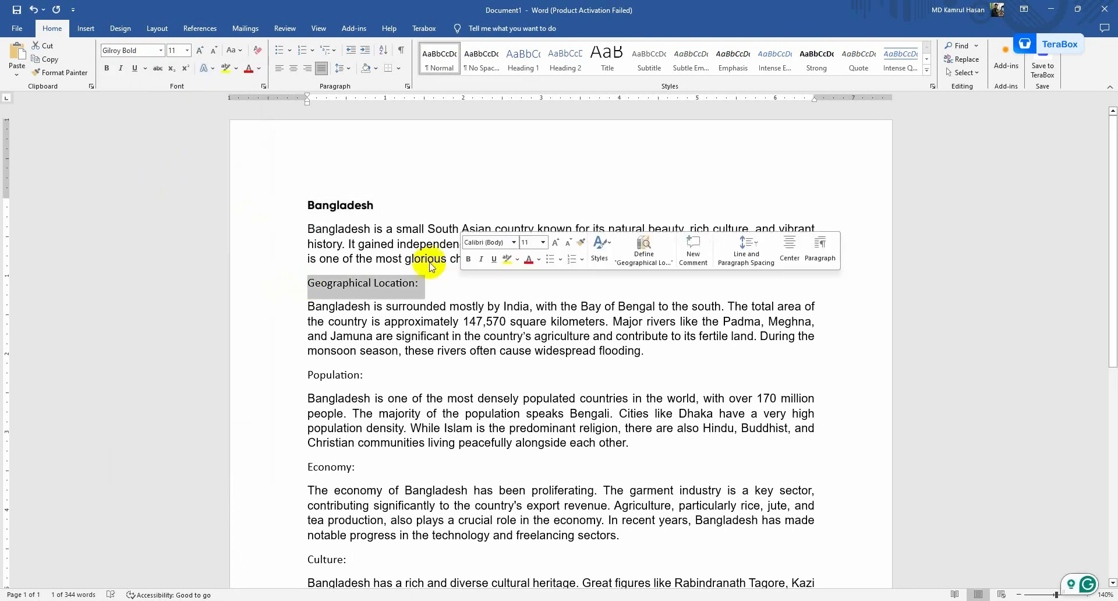
pyautogui.click(160, 50)
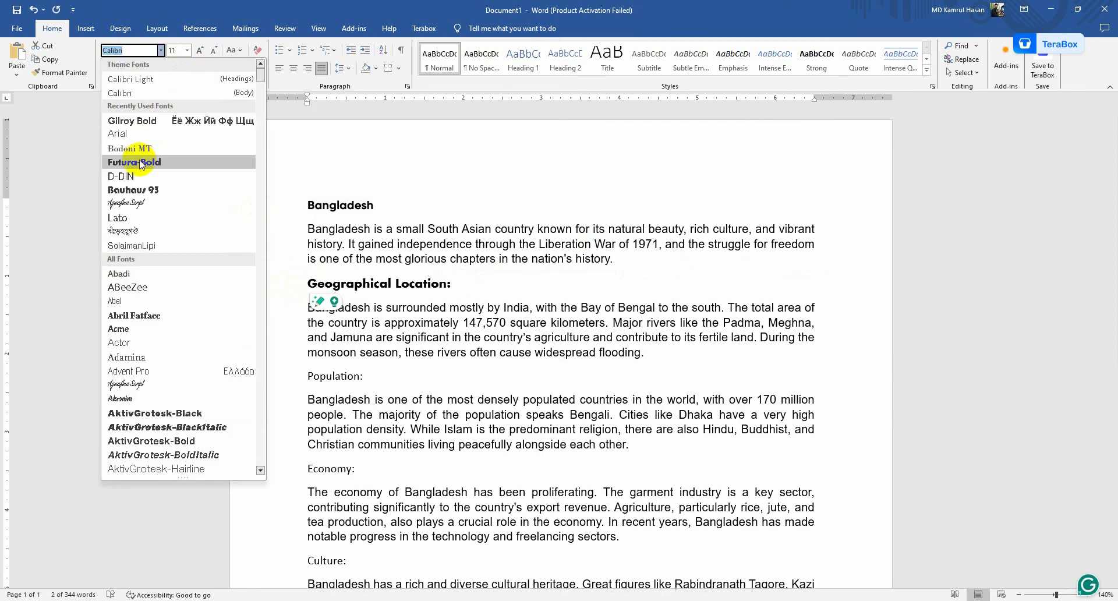
pyautogui.click(137, 166)
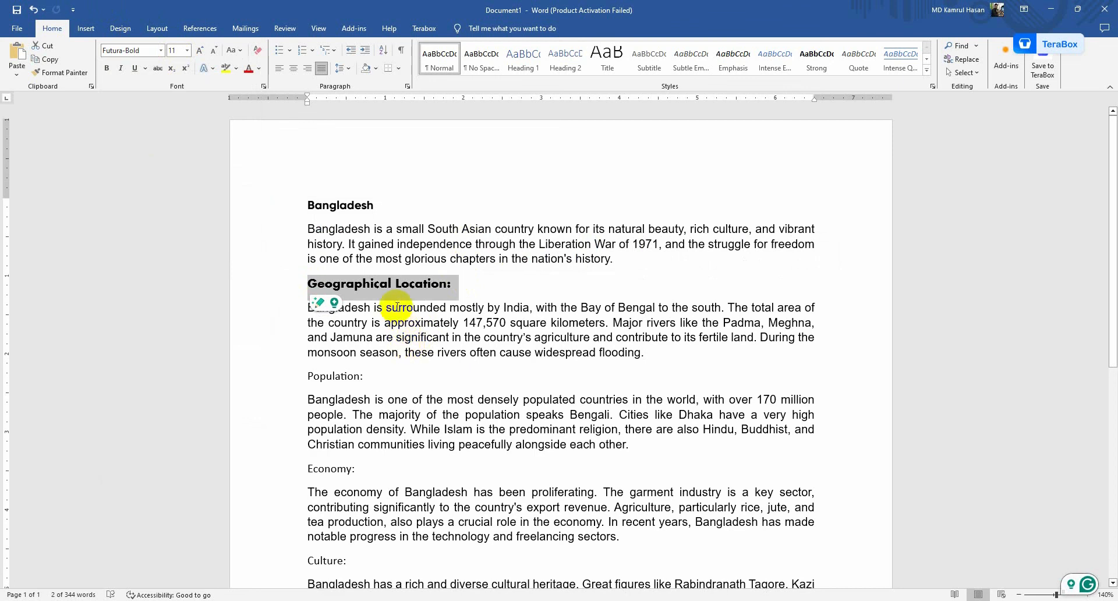
# - View the font choices and the Font dialog for the Geographical Location heading without changing any settings
pyautogui.click(161, 50)
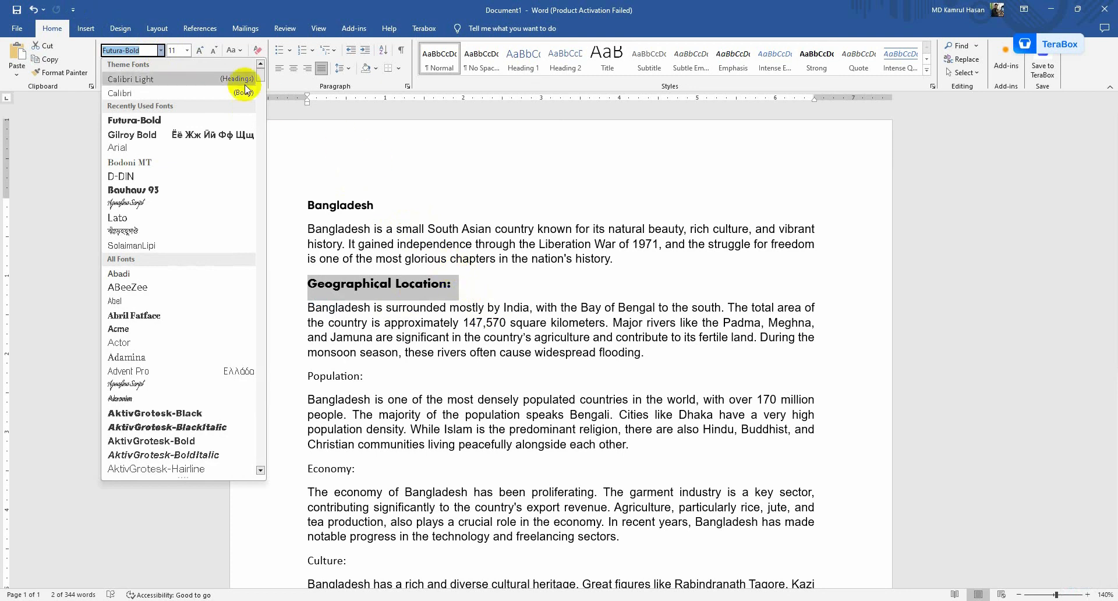
pyautogui.click(367, 233)
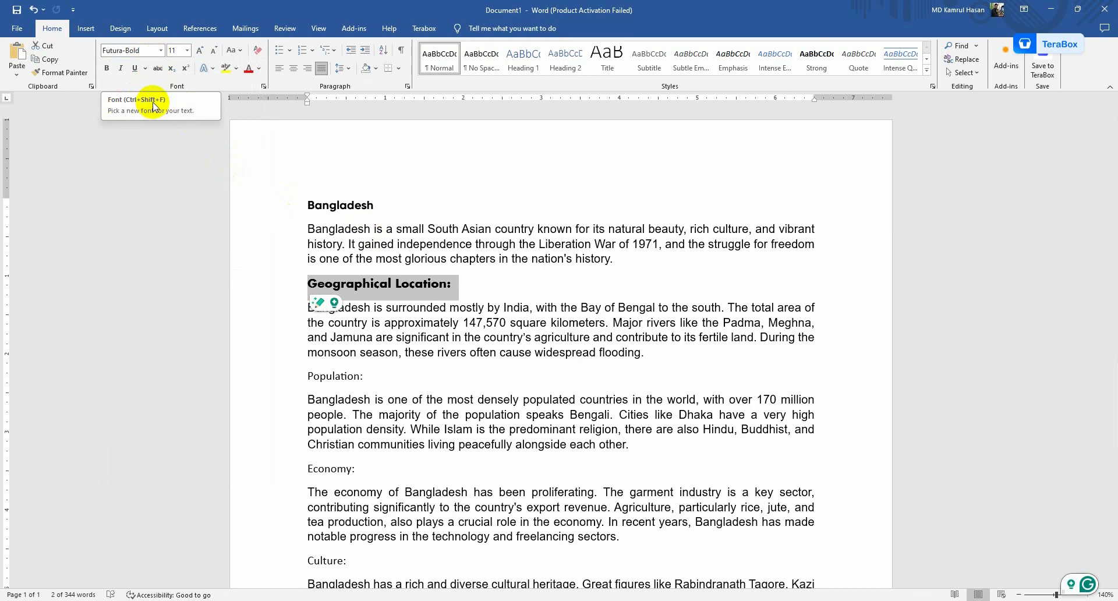
pyautogui.click(399, 282)
pyautogui.hotkey('ctrl', 'd')
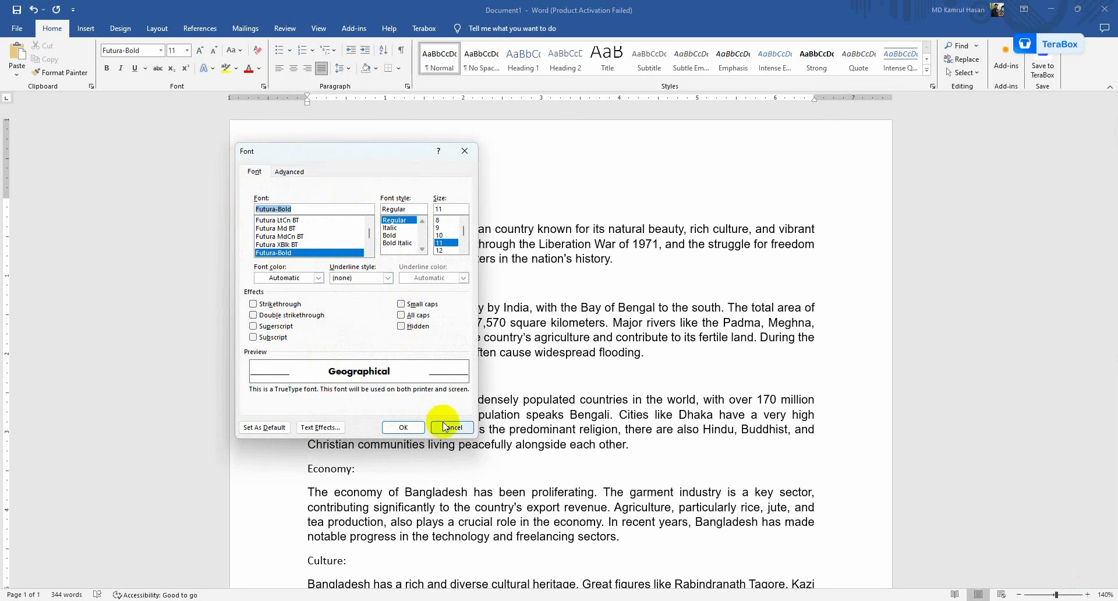
pyautogui.click(411, 430)
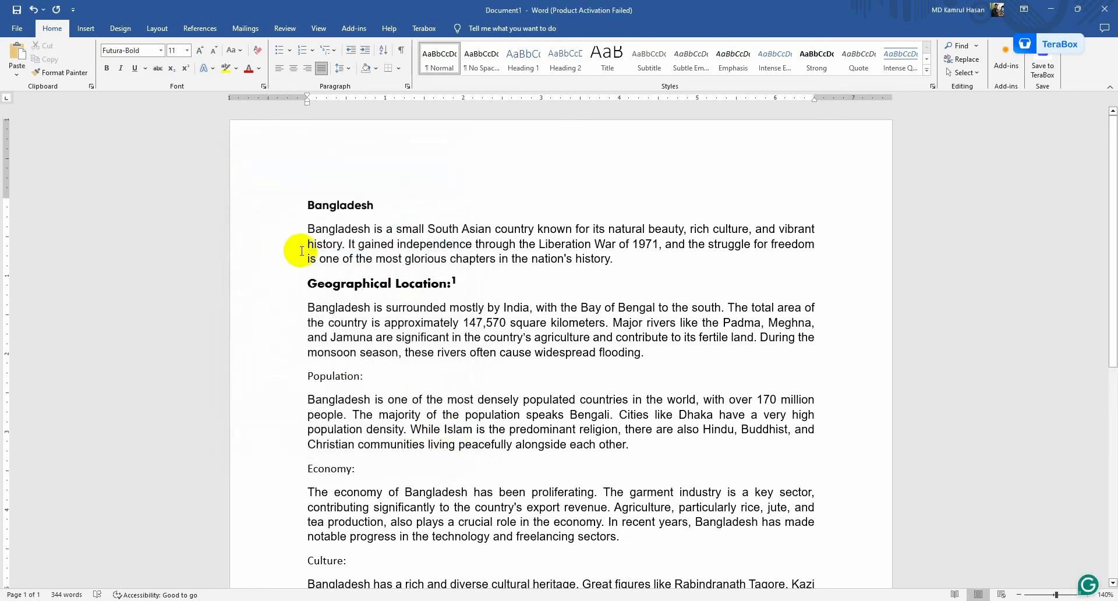
# - Select the introductory paragraph below the Bangladesh title
pyautogui.moveTo(308, 228); pyautogui.dragTo(641, 264)
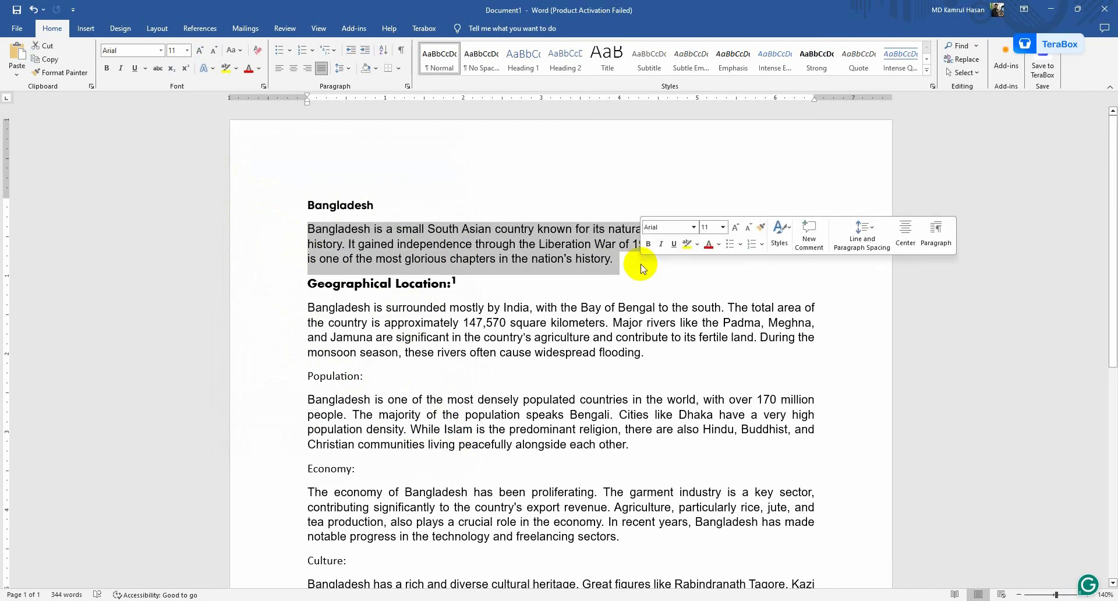